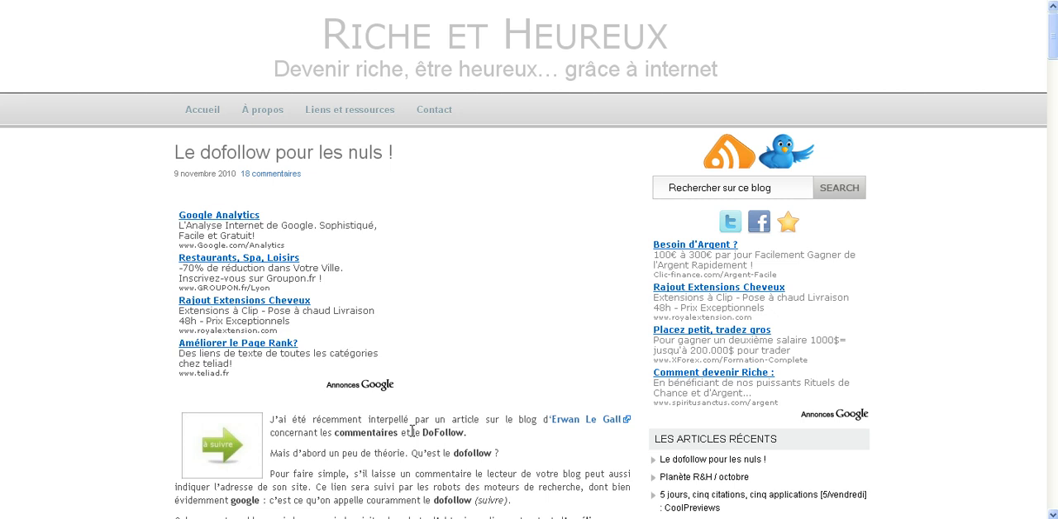
# - Go to the comment form of the article "Le dofollow pour les nuls !" and examine its name, e-mail and website fields
pyautogui.scroll(-2, 412, 431)
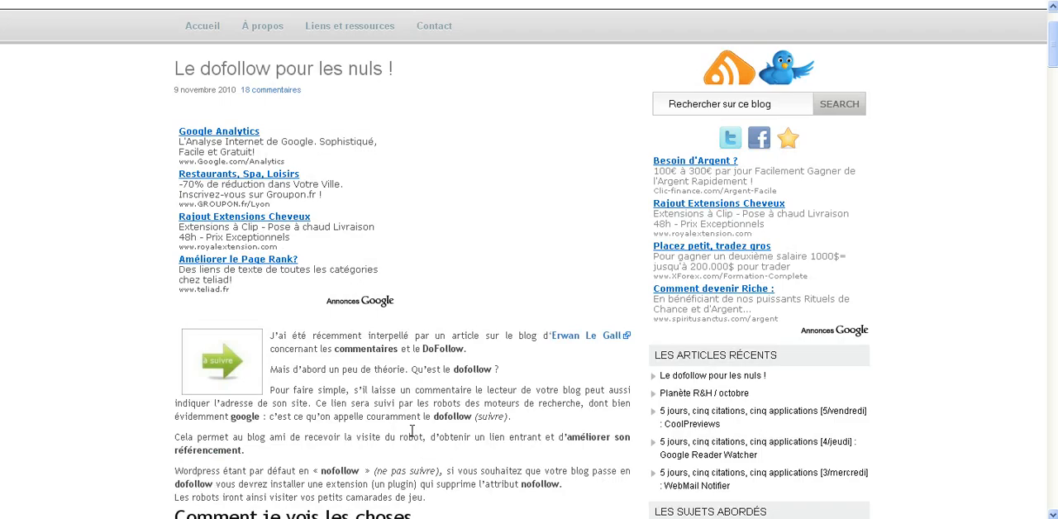
pyautogui.scroll(2, 411, 431)
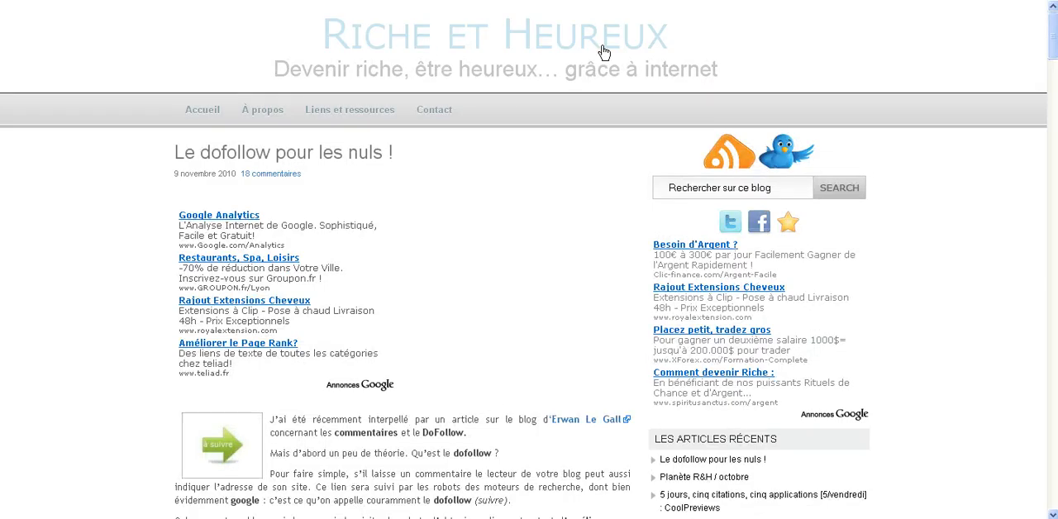
pyautogui.scroll(-4, 453, 361)
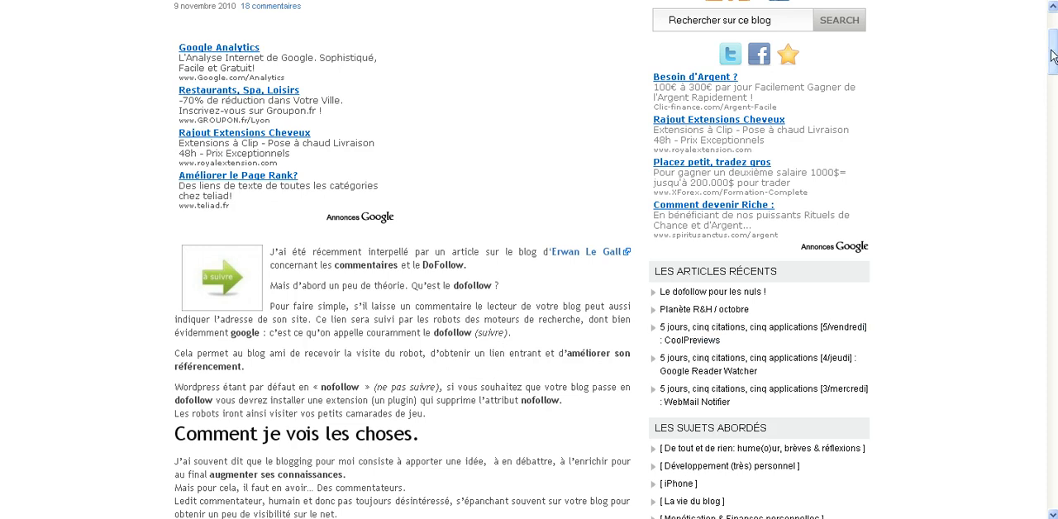
pyautogui.moveTo(1053, 55); pyautogui.dragTo(1053, 488)
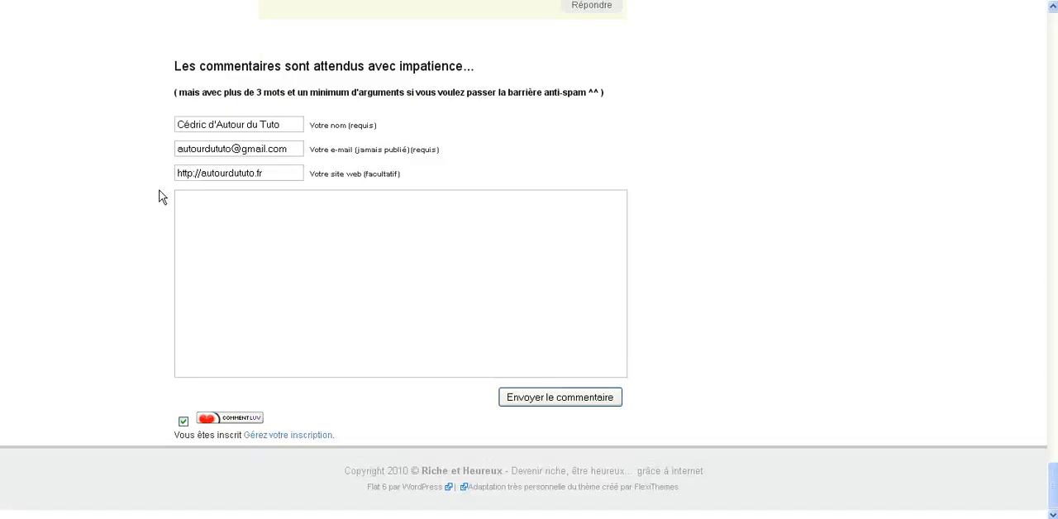
pyautogui.moveTo(295, 125); pyautogui.dragTo(151, 124)
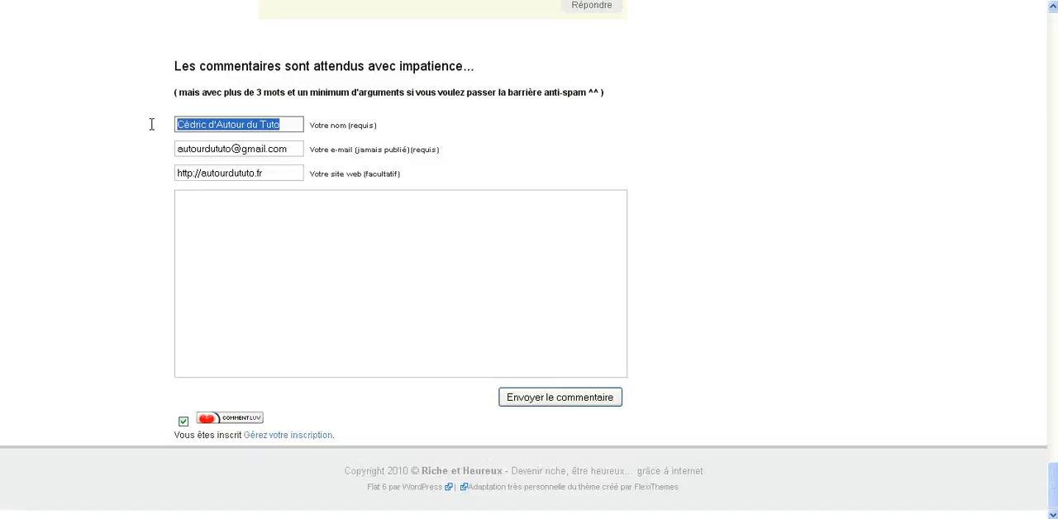
pyautogui.click(231, 147)
pyautogui.doubleClick(280, 175)
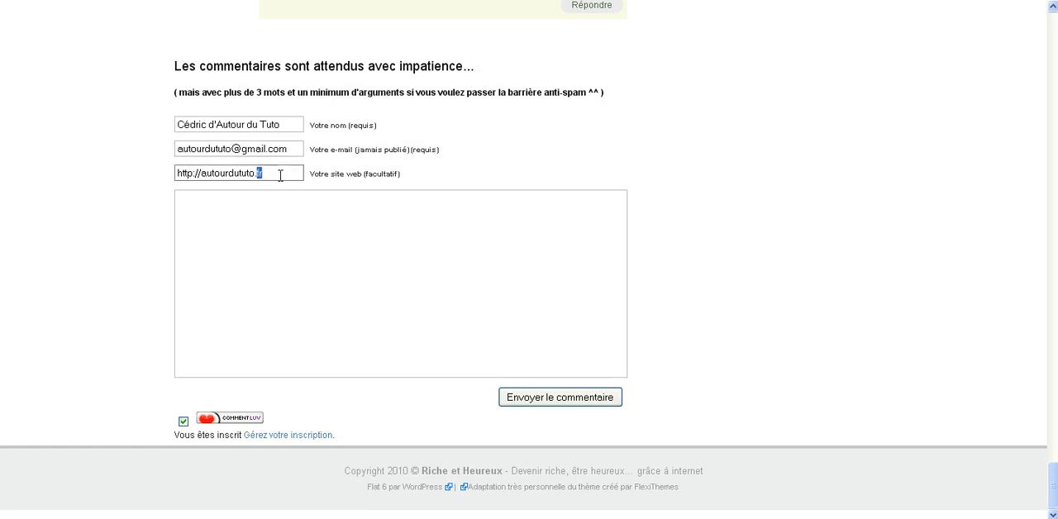
pyautogui.moveTo(280, 175); pyautogui.dragTo(166, 172)
# - Look over the existing comments and view the NoDoFollow add-on page and the SearchStatus extension page
pyautogui.scroll(1, 158, 259)
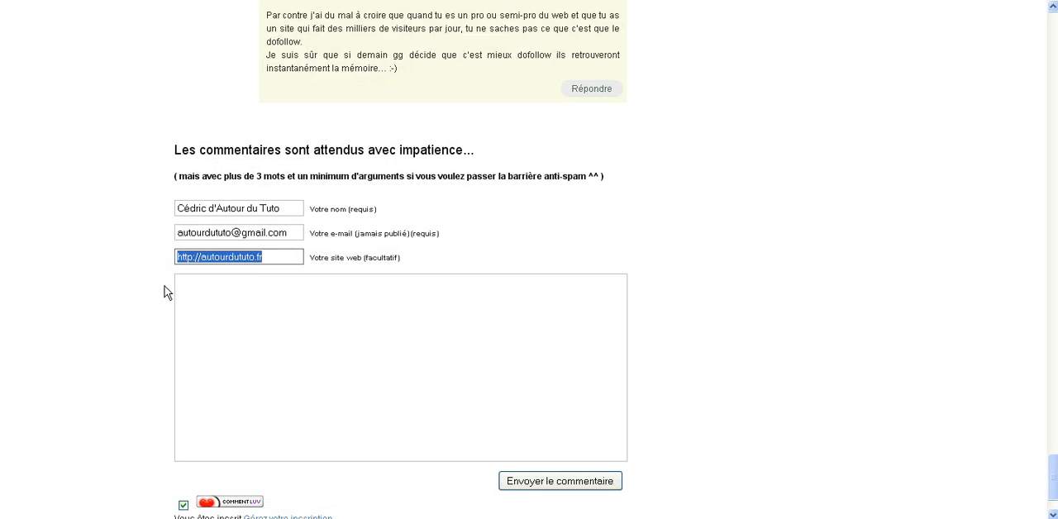
pyautogui.scroll(3, 164, 291)
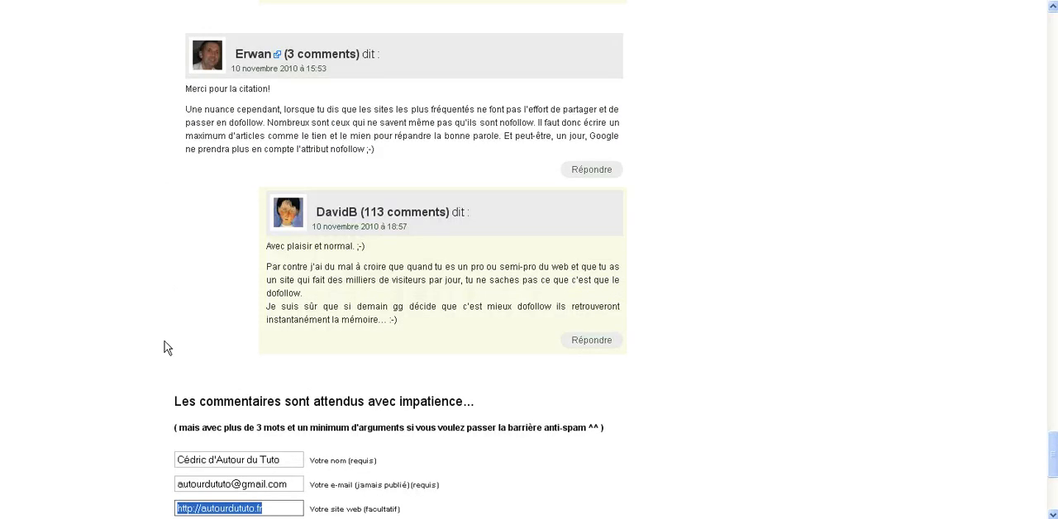
pyautogui.scroll(-2, 163, 347)
pyautogui.scroll(2, 266, 340)
pyautogui.scroll(2, 160, 262)
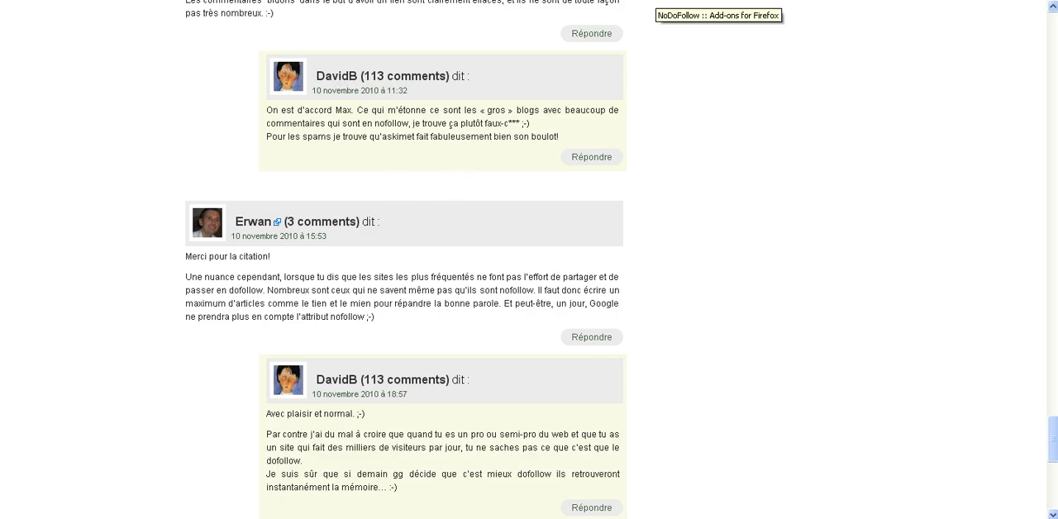
pyautogui.click(663, 13)
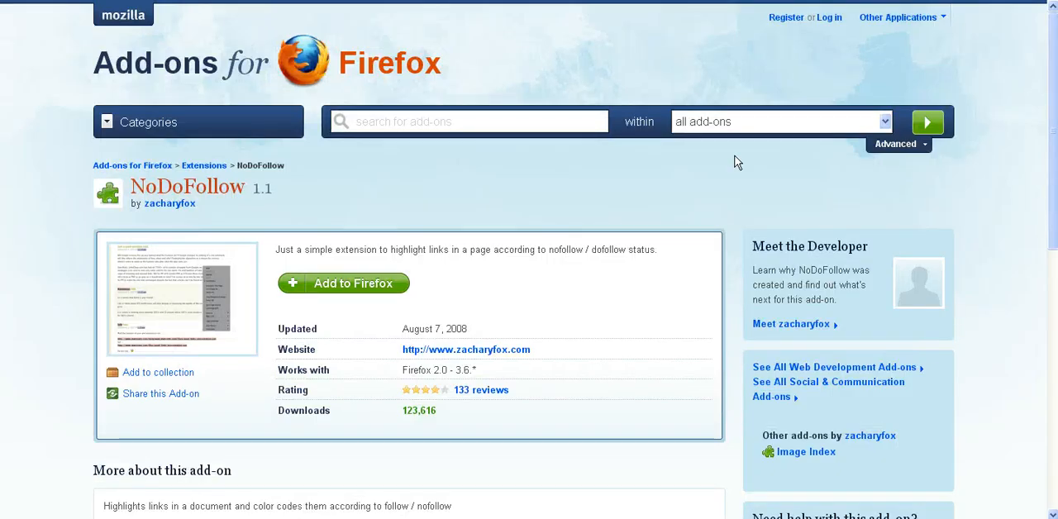
pyautogui.hotkey('ctrl', 'Tab')
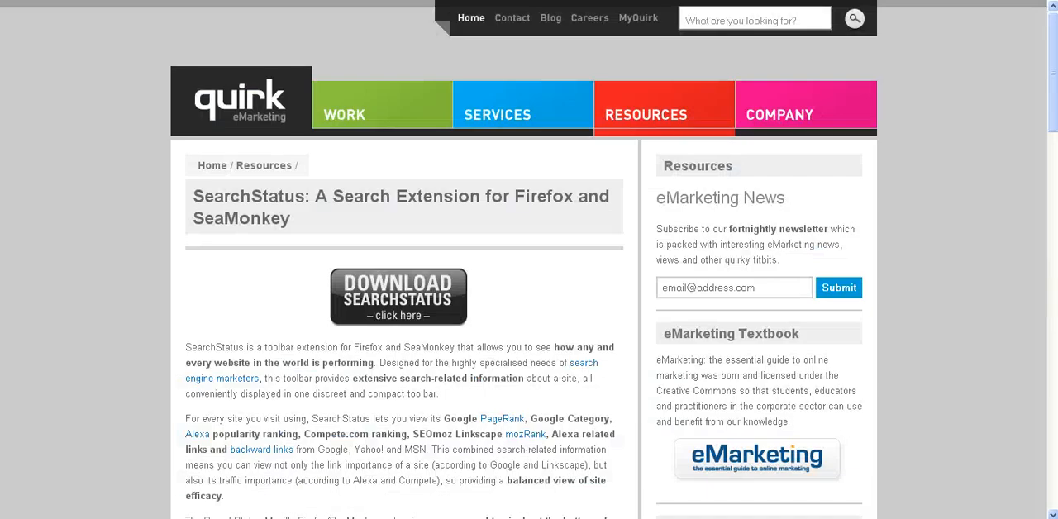
# - Return to the blog article and highlight its nofollow links with SearchStatus
pyautogui.click(602, 2)
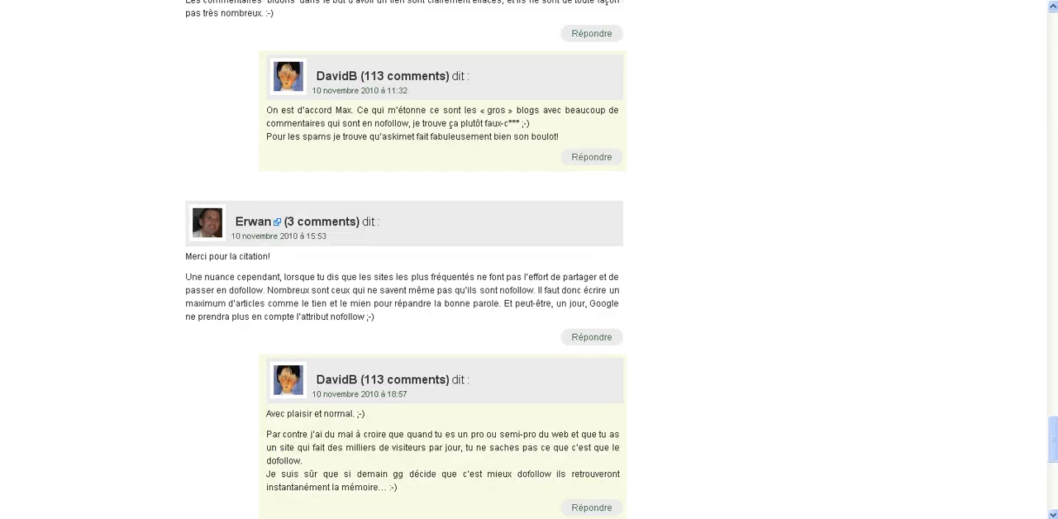
pyautogui.scroll(5, 356, 323)
pyautogui.scroll(5, 95, 339)
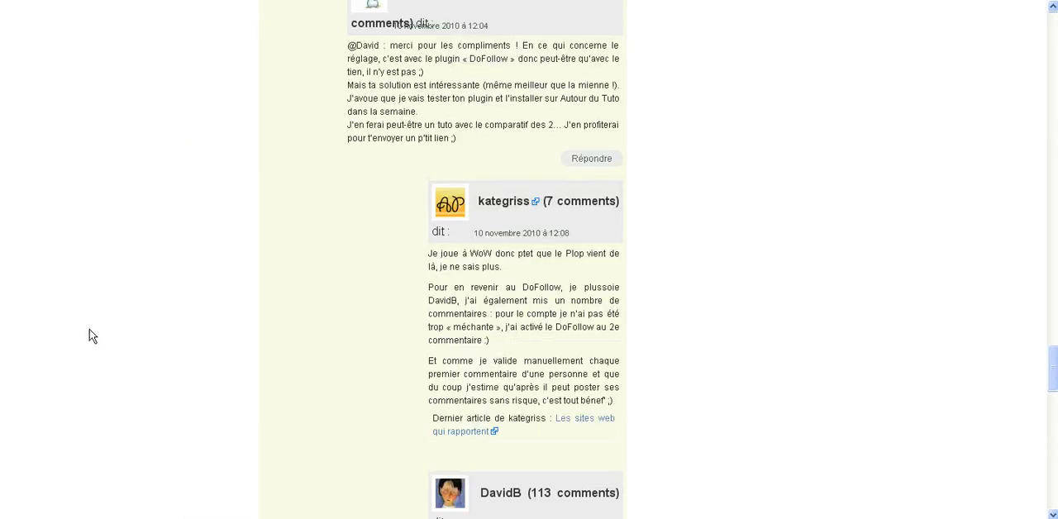
pyautogui.rightClick(866, 517)
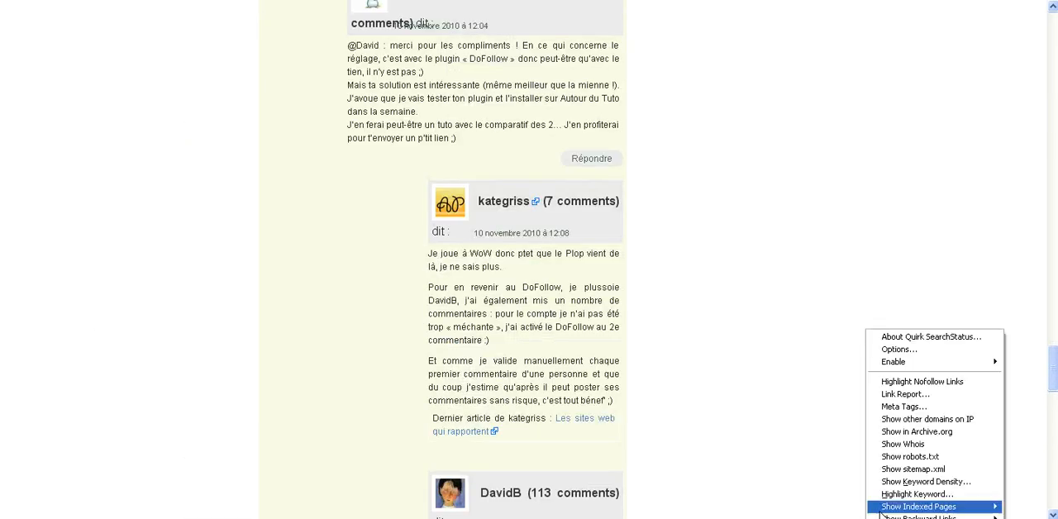
pyautogui.click(905, 383)
# - Examine the article's comments and top commenters list to distinguish highlighted nofollow links from dofollow author links
pyautogui.scroll(10, 259, 405)
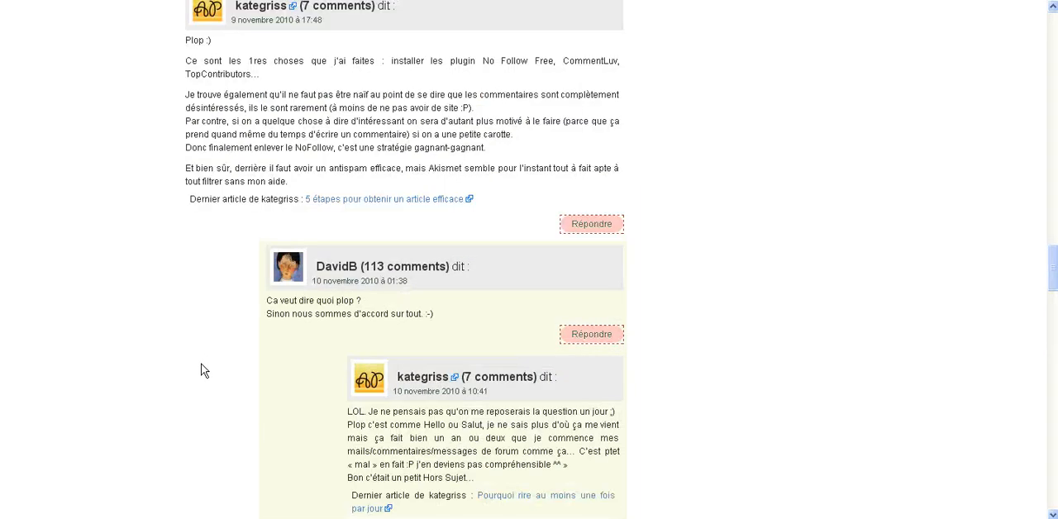
pyautogui.scroll(15, 204, 370)
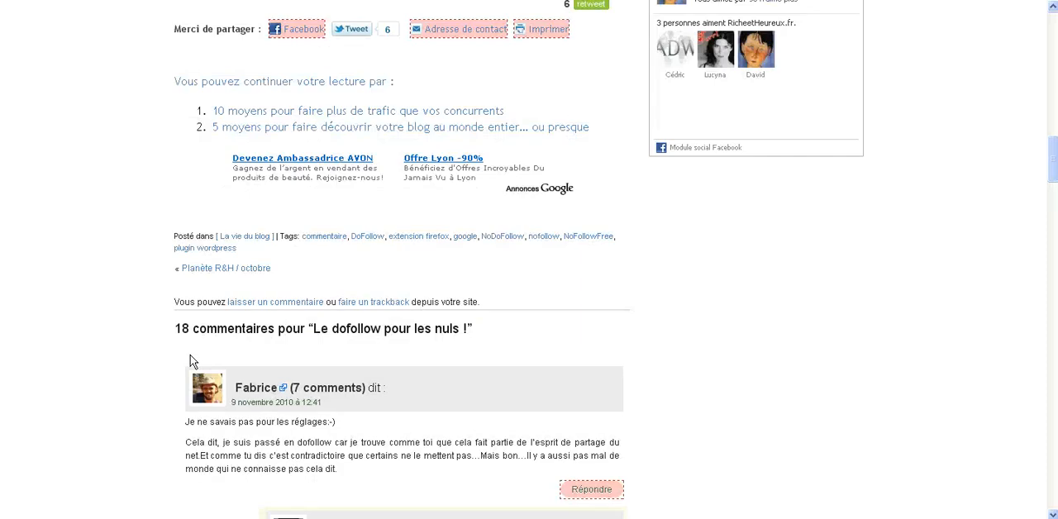
pyautogui.scroll(-4, 190, 360)
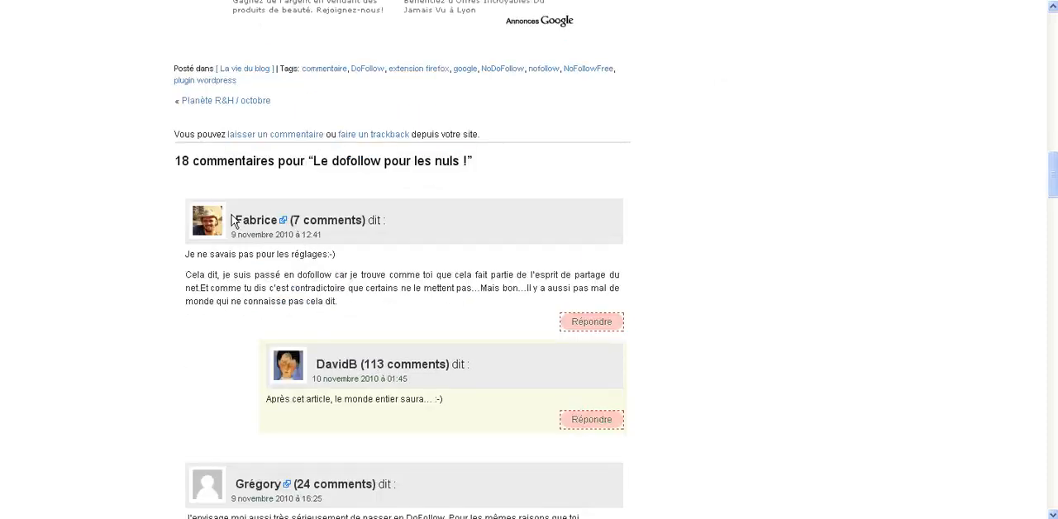
pyautogui.scroll(-3, 224, 291)
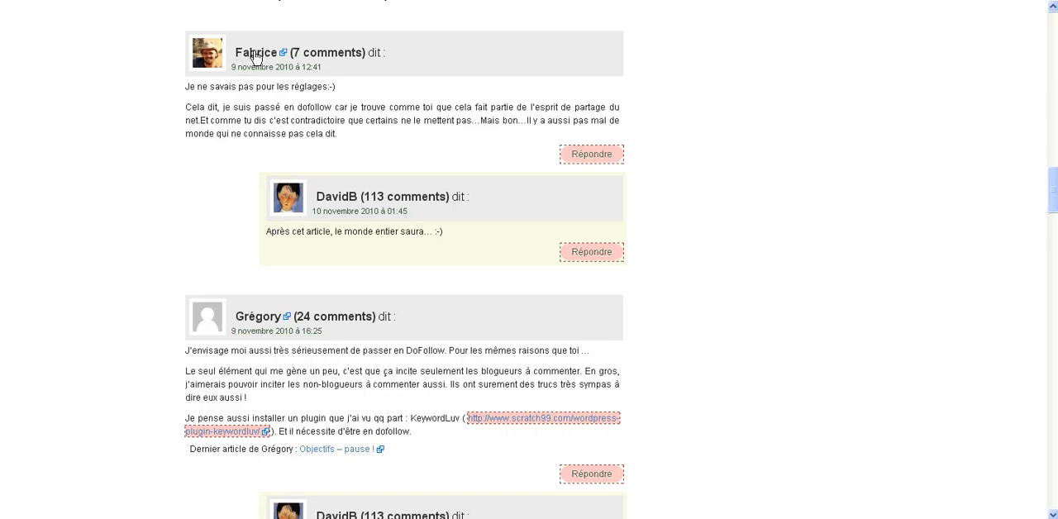
pyautogui.scroll(-9, 140, 205)
pyautogui.scroll(-12, 128, 203)
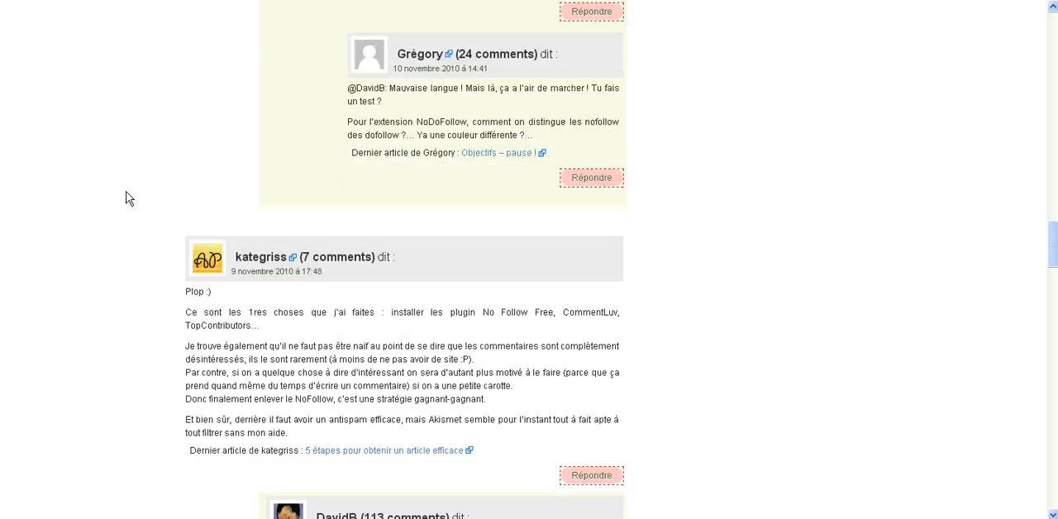
pyautogui.scroll(-1, 126, 199)
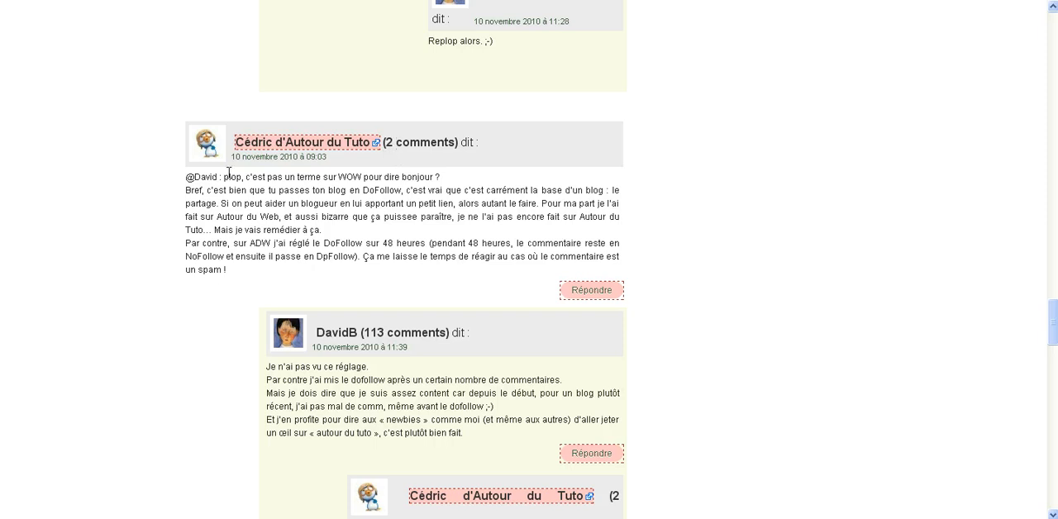
pyautogui.scroll(20, 174, 189)
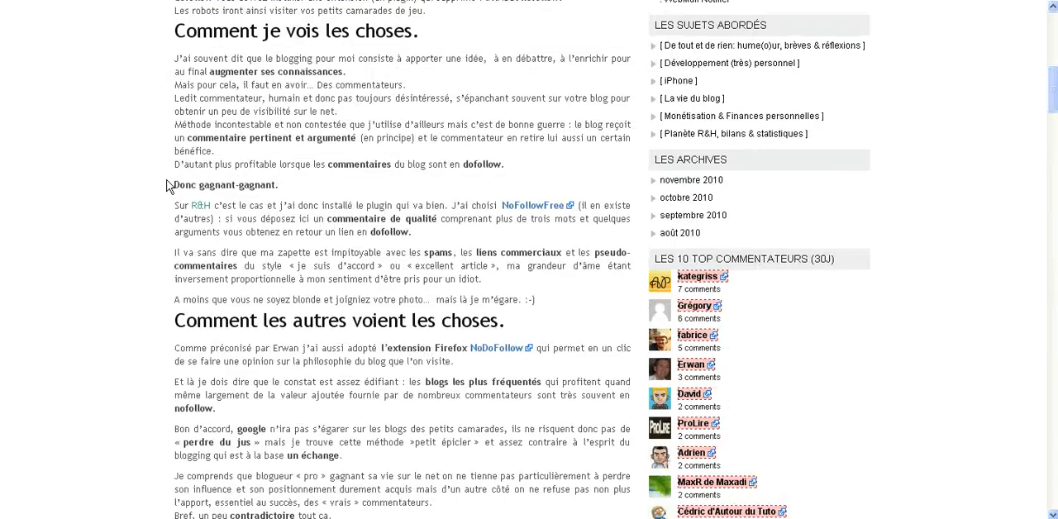
pyautogui.scroll(-2, 167, 185)
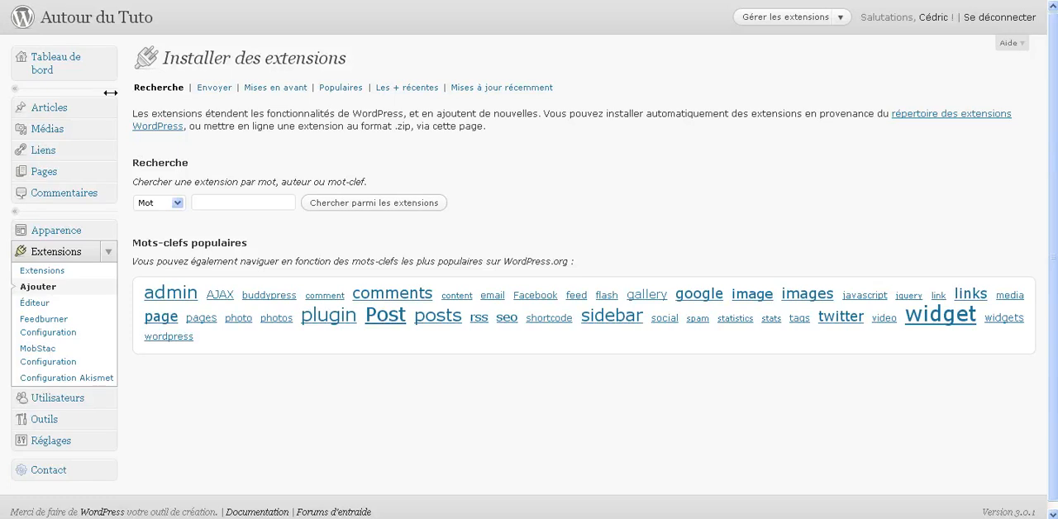
# - Search the WordPress plugin installer of Autour du Tuto for "nofollow free"
pyautogui.click(227, 203)
pyautogui.hotkey('ctrl', 'v')
pyautogui.moveTo(291, 201); pyautogui.dragTo(187, 205)
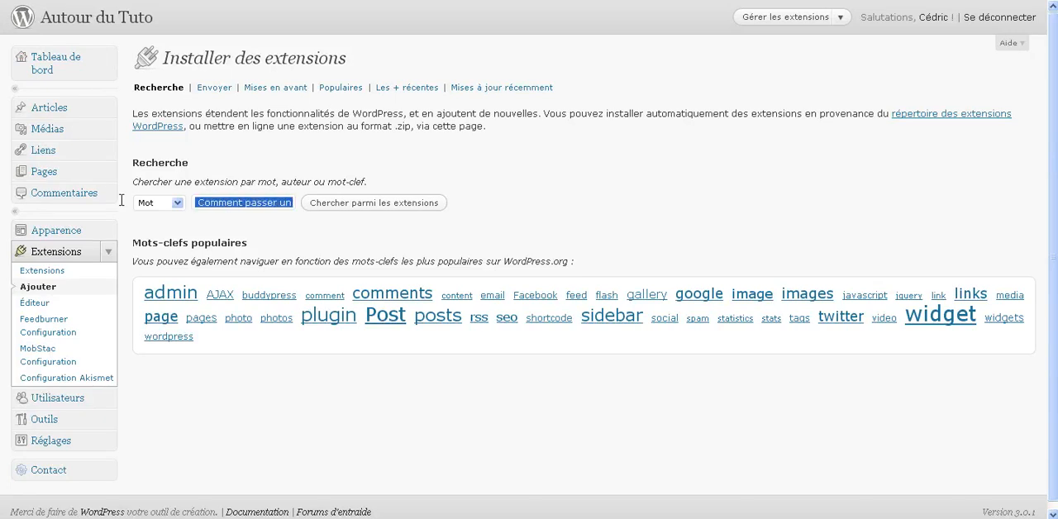
pyautogui.press('BackSpace')
pyautogui.write('no')
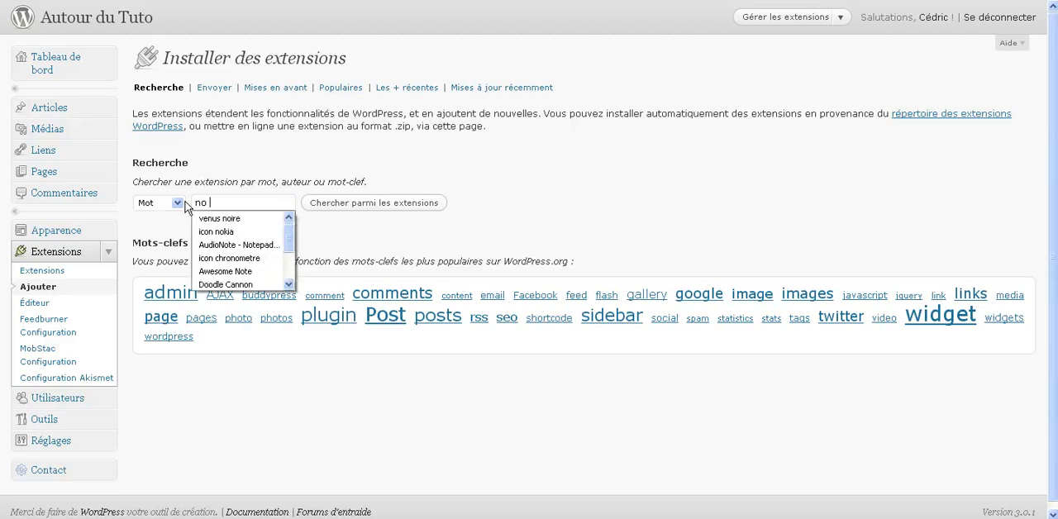
pyautogui.write('follow free')
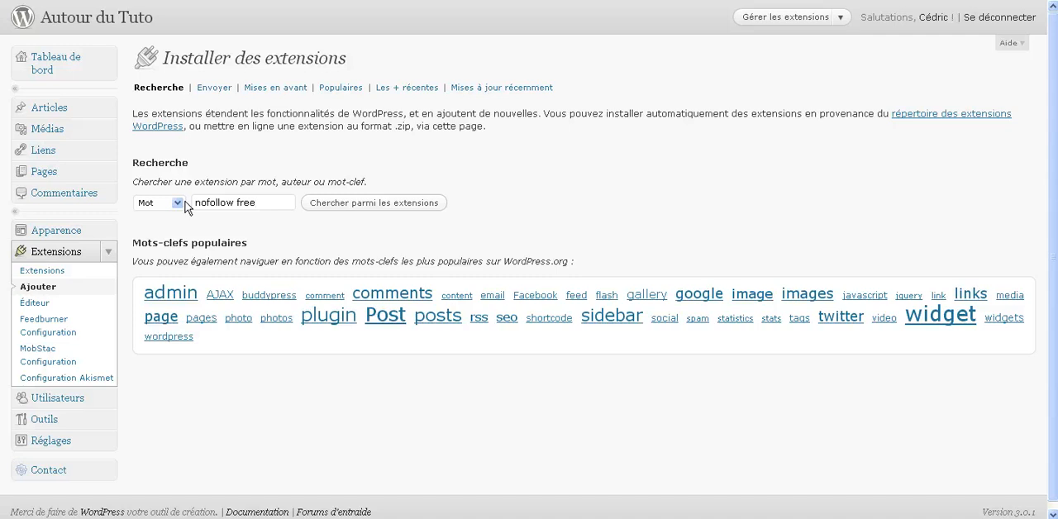
pyautogui.press('Return')
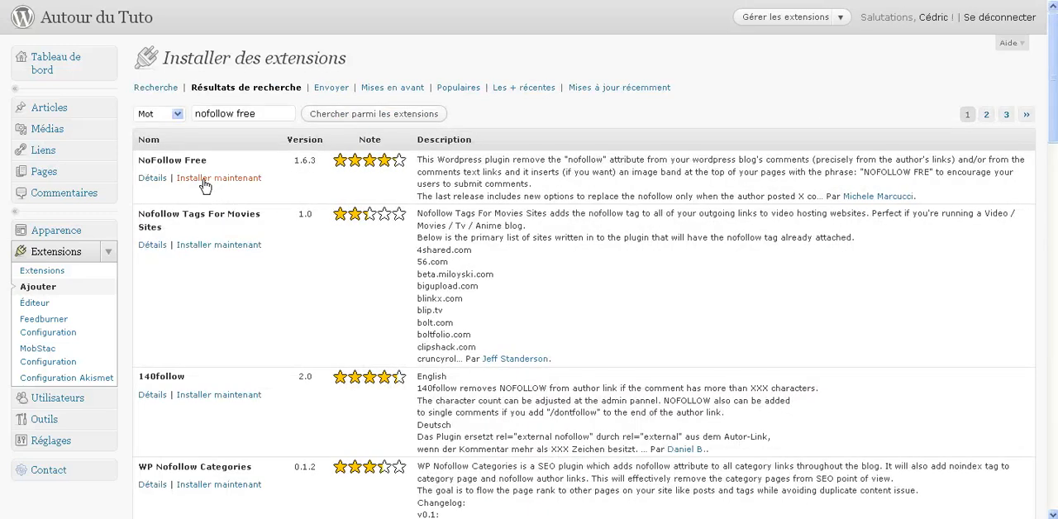
# - Install the NoFollow Free 1.6.3 plugin and activate it
pyautogui.click(210, 181)
pyautogui.click(499, 243)
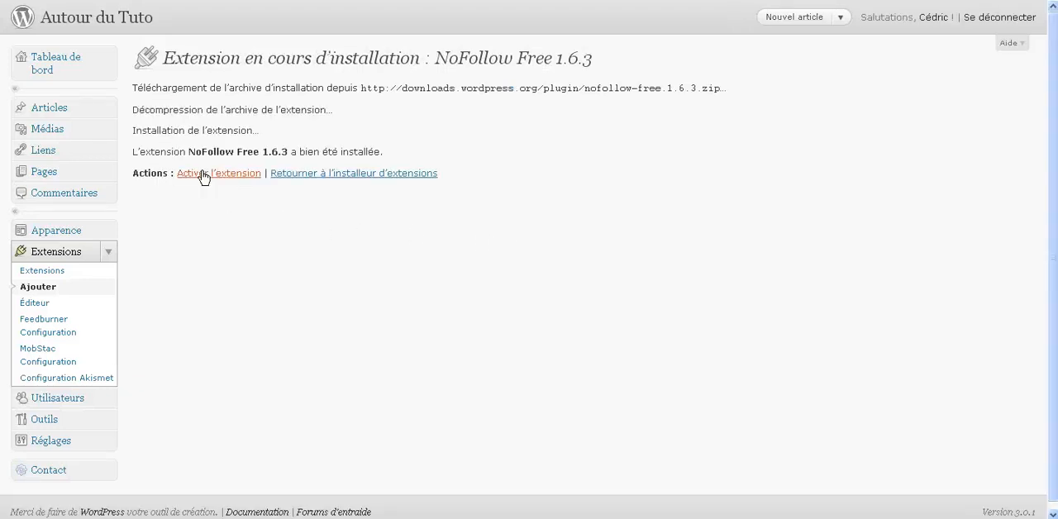
pyautogui.click(204, 178)
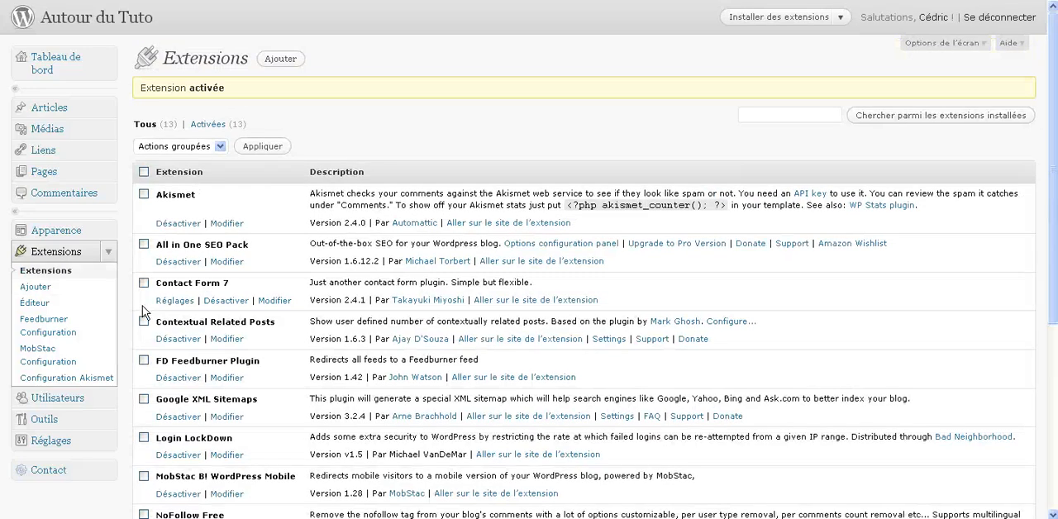
# - Open the NOFF settings page of the NoFollow Free plugin
pyautogui.scroll(-5, 132, 307)
pyautogui.scroll(3, 132, 253)
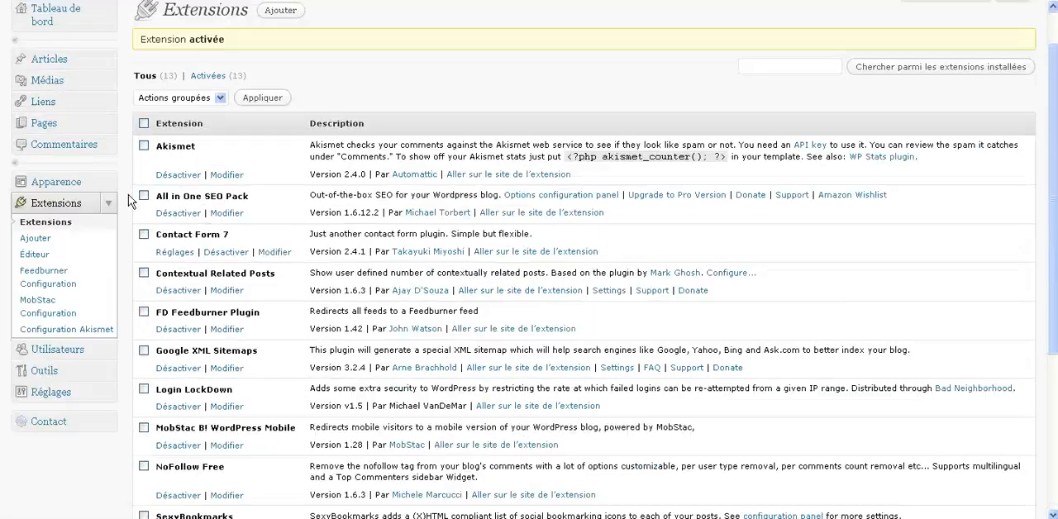
pyautogui.click(110, 395)
pyautogui.scroll(-3, 37, 331)
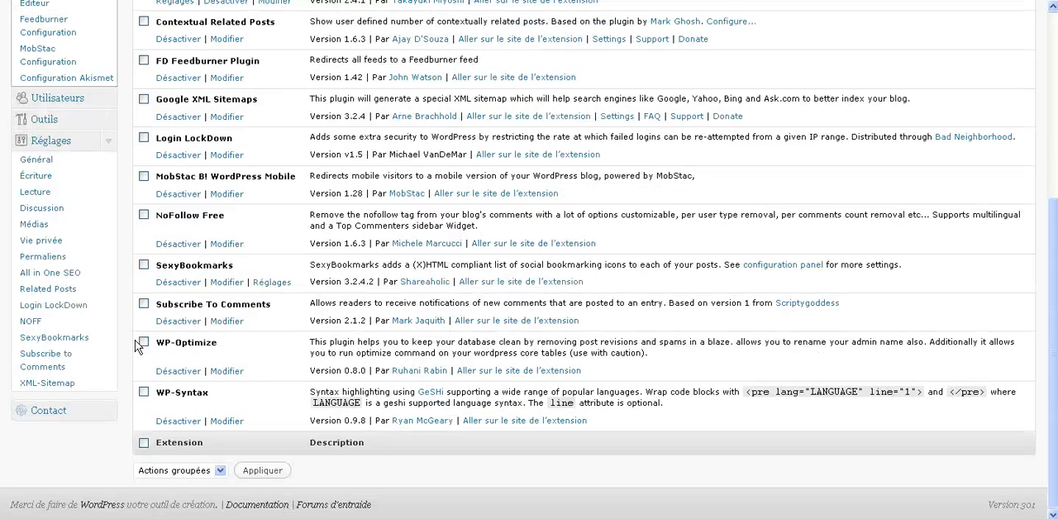
pyautogui.click(37, 325)
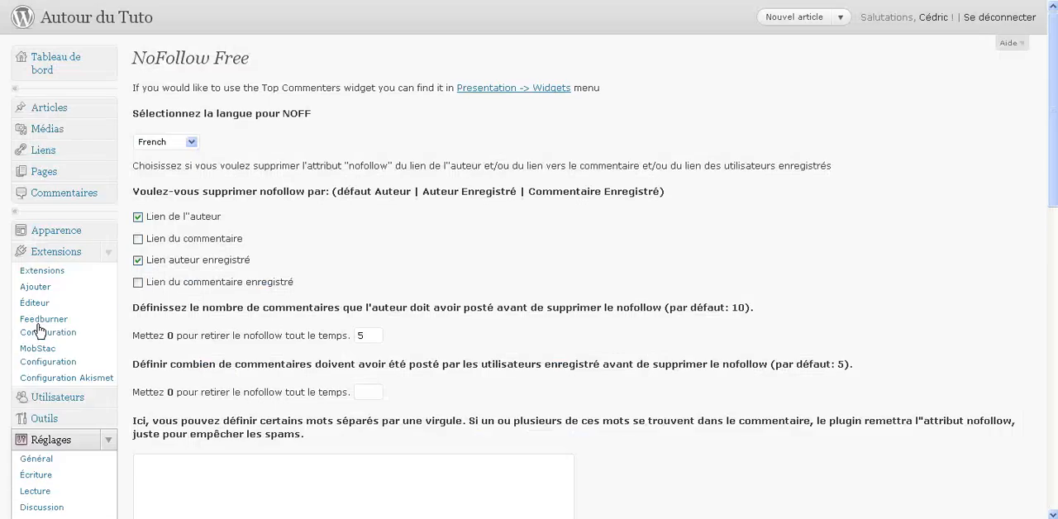
# - Review the NoFollow Free options for language, link types, comment thresholds and blacklists
pyautogui.click(187, 142)
pyautogui.click(187, 142)
pyautogui.scroll(-3, 148, 118)
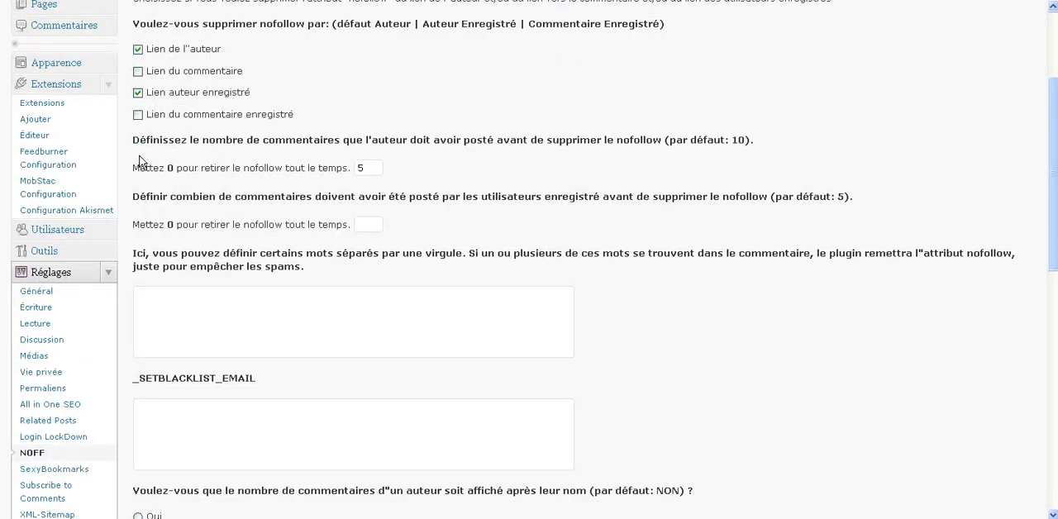
pyautogui.scroll(-2, 132, 137)
pyautogui.scroll(-5, 128, 141)
pyautogui.scroll(8, 126, 145)
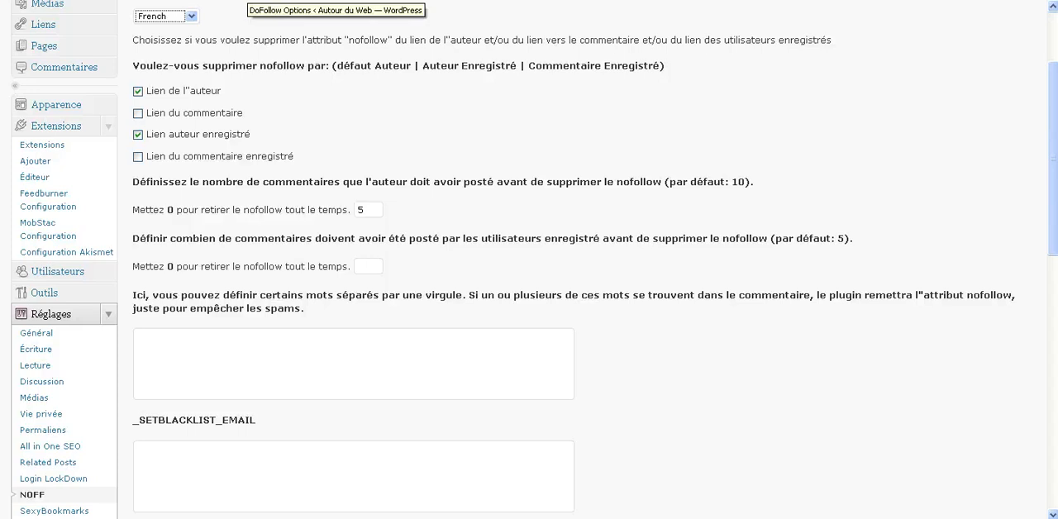
# - Switch to the DoFollow Options page of the Autour du Web site and examine its nofollow removal timeout
pyautogui.click(247, 1)
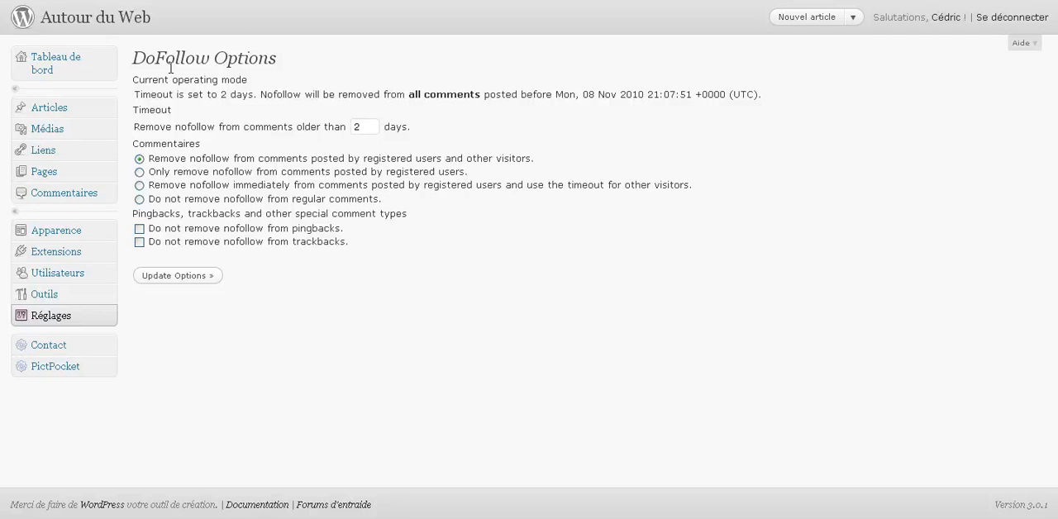
pyautogui.moveTo(134, 57); pyautogui.dragTo(211, 58)
pyautogui.click(323, 65)
pyautogui.moveTo(374, 126); pyautogui.dragTo(309, 125)
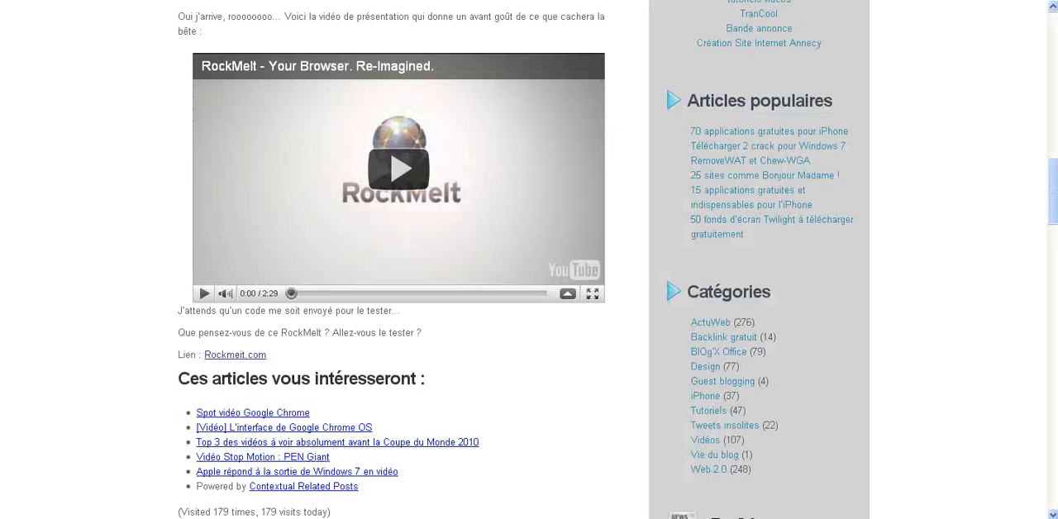
# - Examine the commenter links under the RockMelt article for nofollow highlighting
pyautogui.scroll(15, 149, 214)
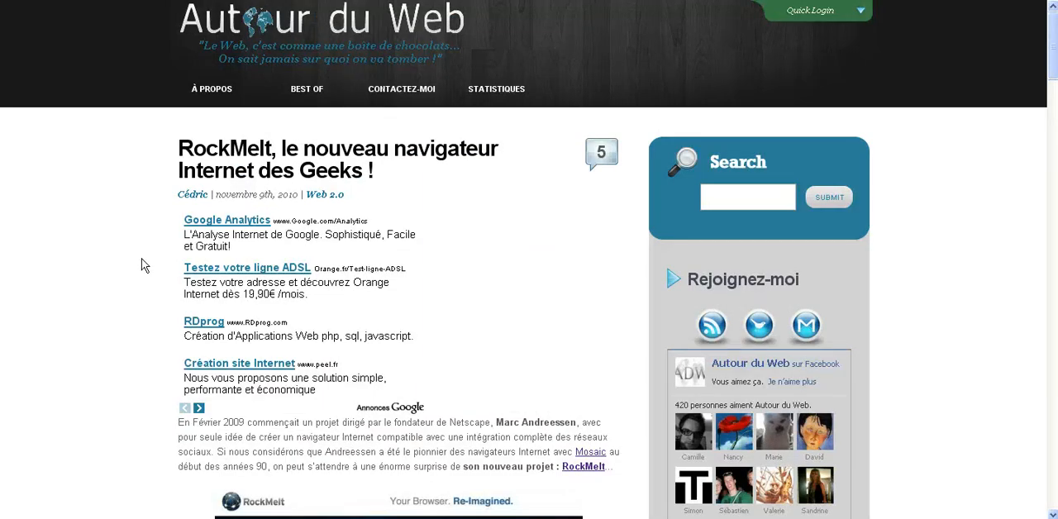
pyautogui.scroll(-10, 136, 263)
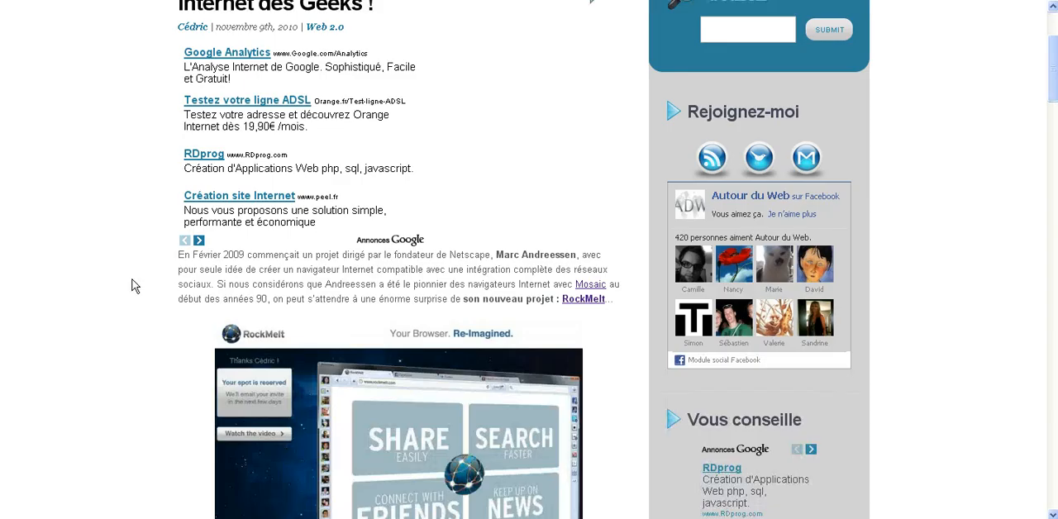
pyautogui.scroll(-15, 131, 285)
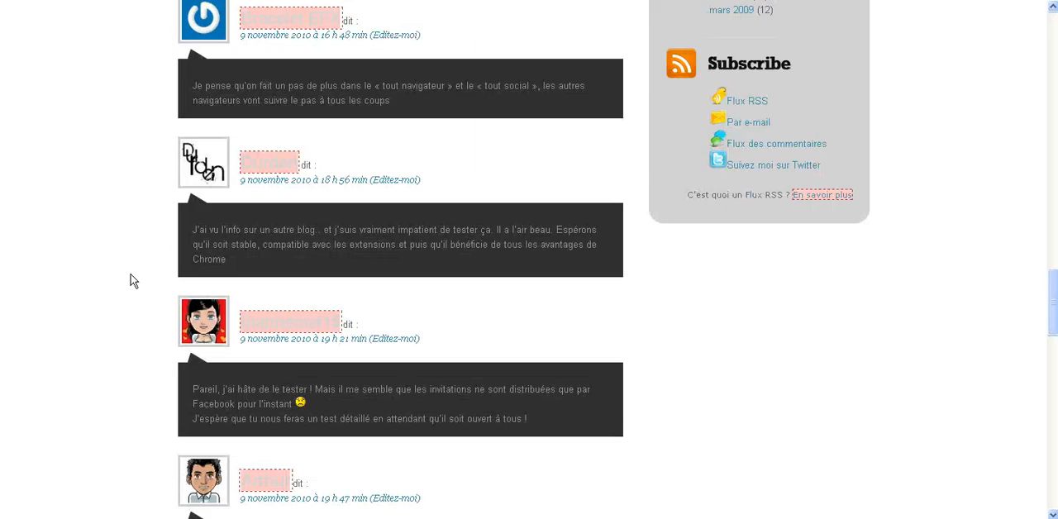
pyautogui.scroll(3, 130, 279)
pyautogui.scroll(-2, 174, 289)
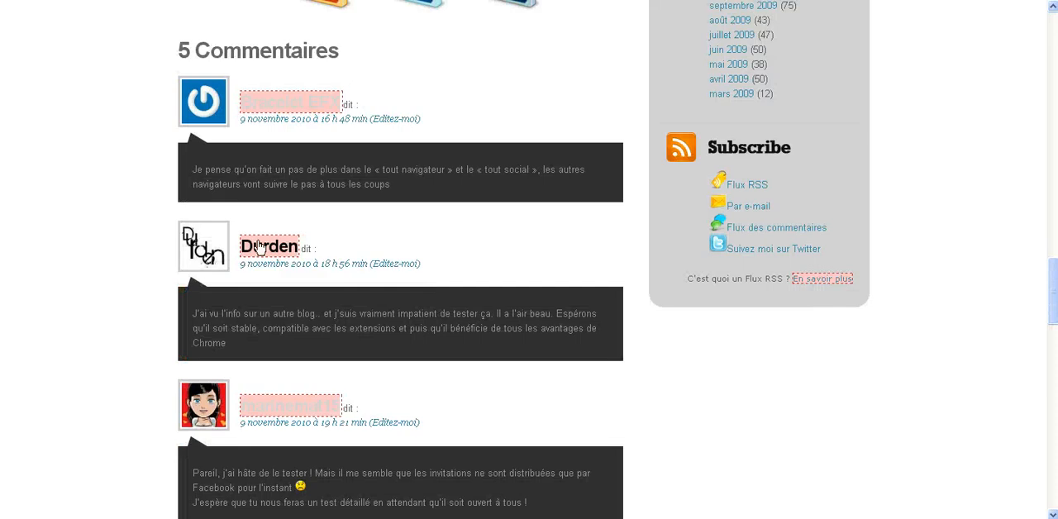
pyautogui.scroll(-2, 165, 276)
pyautogui.scroll(-3, 137, 248)
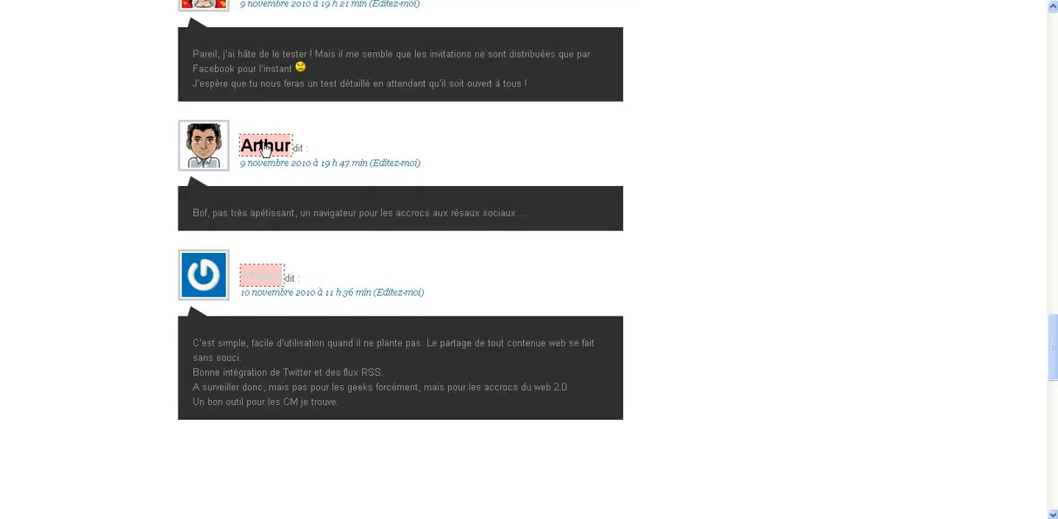
# - Switch to the article on deleting Facebook, Twitter, Google, Yahoo or MSN accounts and check which of its comment links are highlighted as nofollow
pyautogui.click(327, 1)
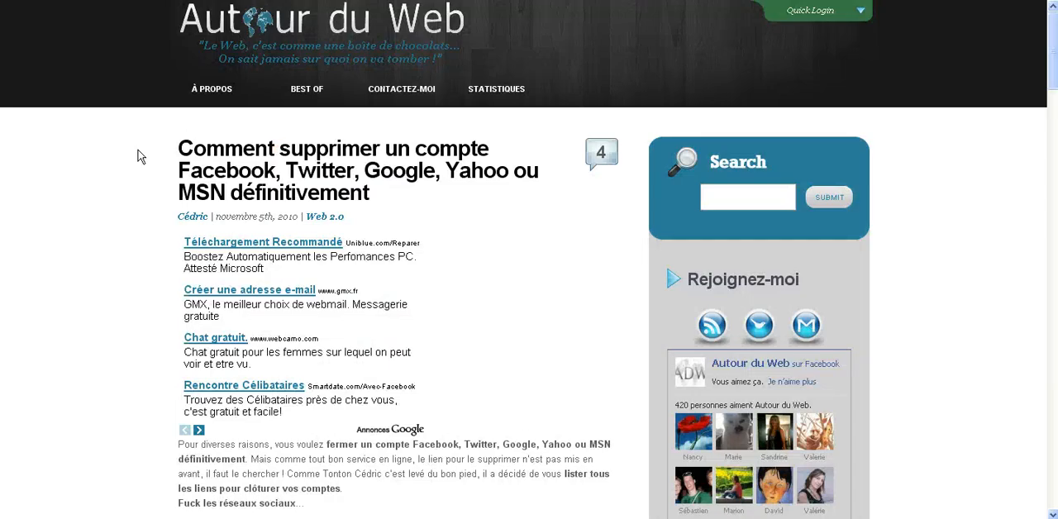
pyautogui.scroll(-15, 122, 223)
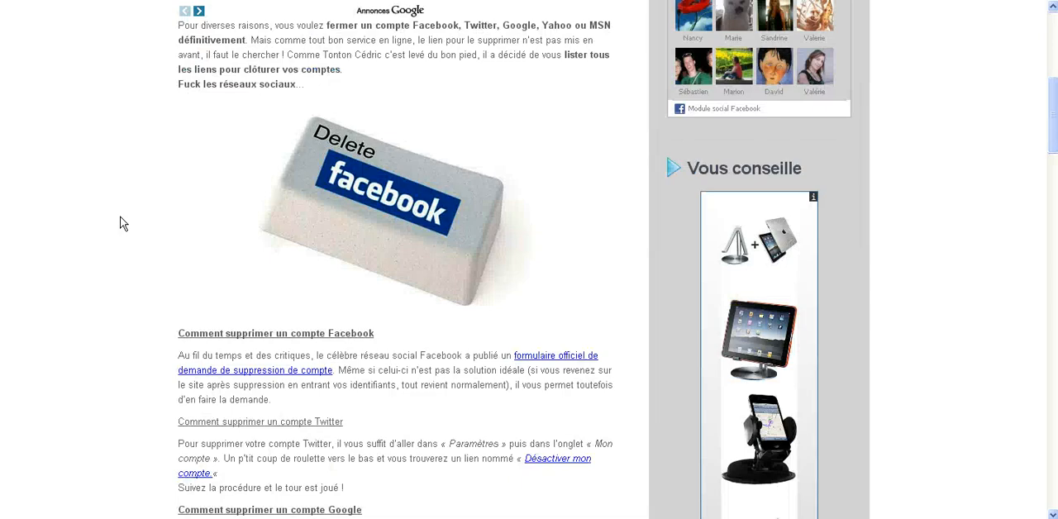
pyautogui.scroll(-2, 122, 223)
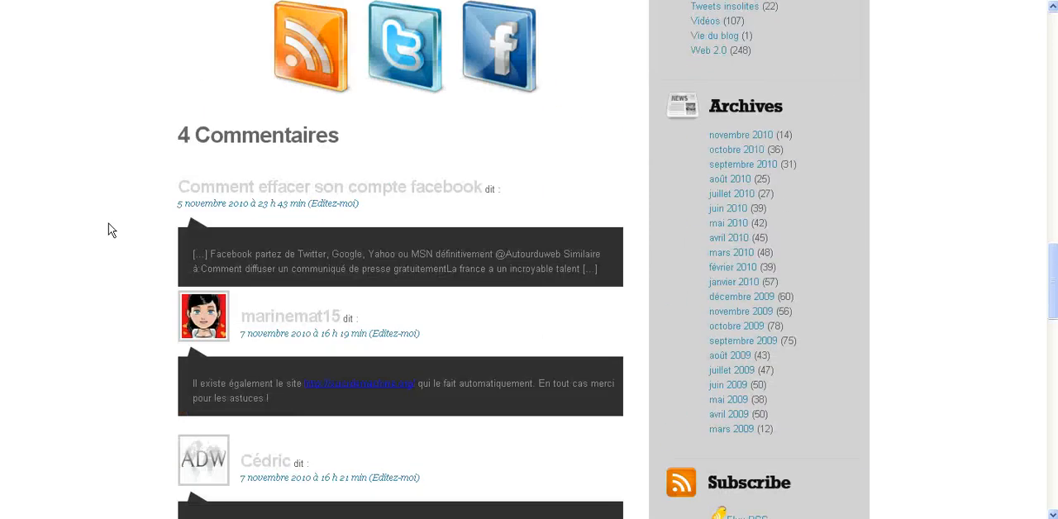
pyautogui.scroll(-2, 108, 232)
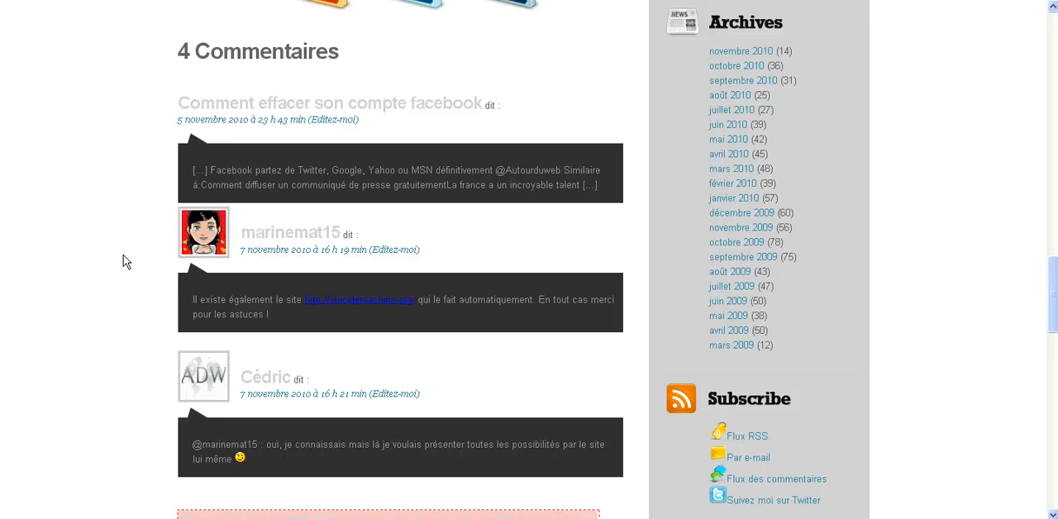
pyautogui.scroll(-2, 128, 262)
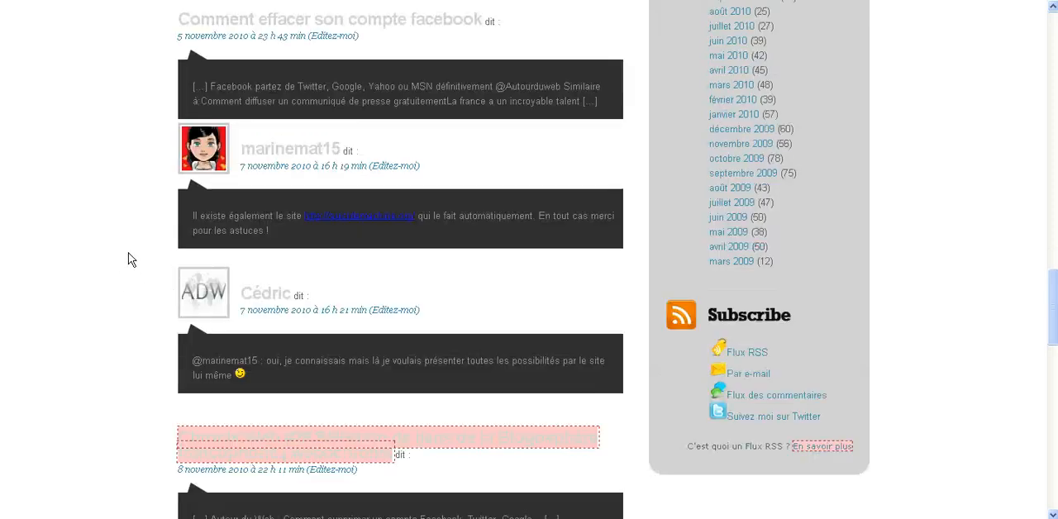
pyautogui.scroll(2, 70, 305)
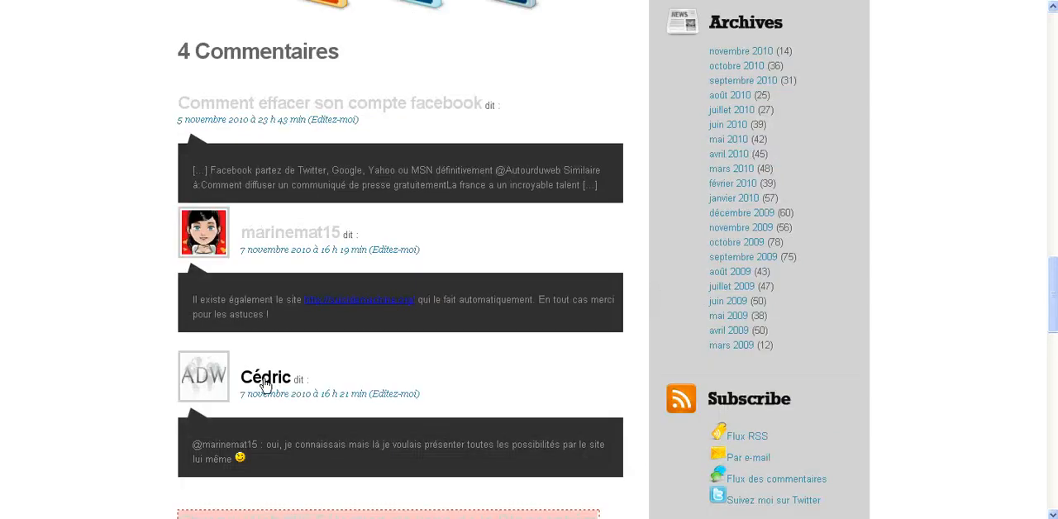
pyautogui.scroll(5, 109, 291)
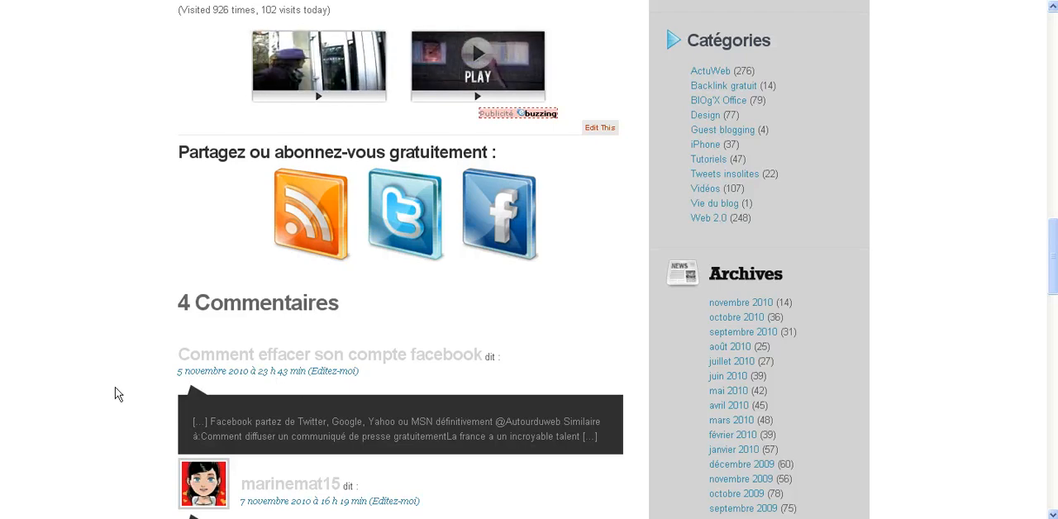
pyautogui.scroll(4, 111, 381)
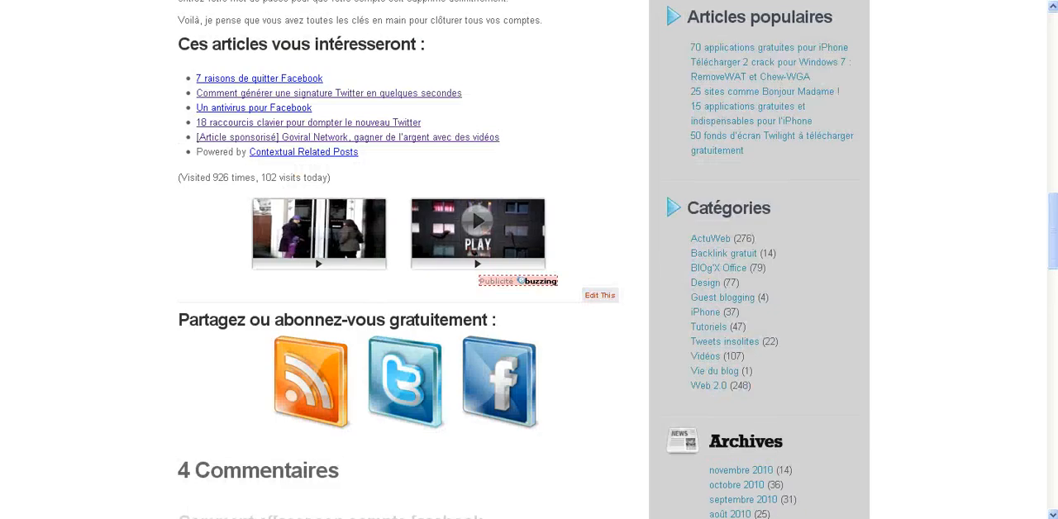